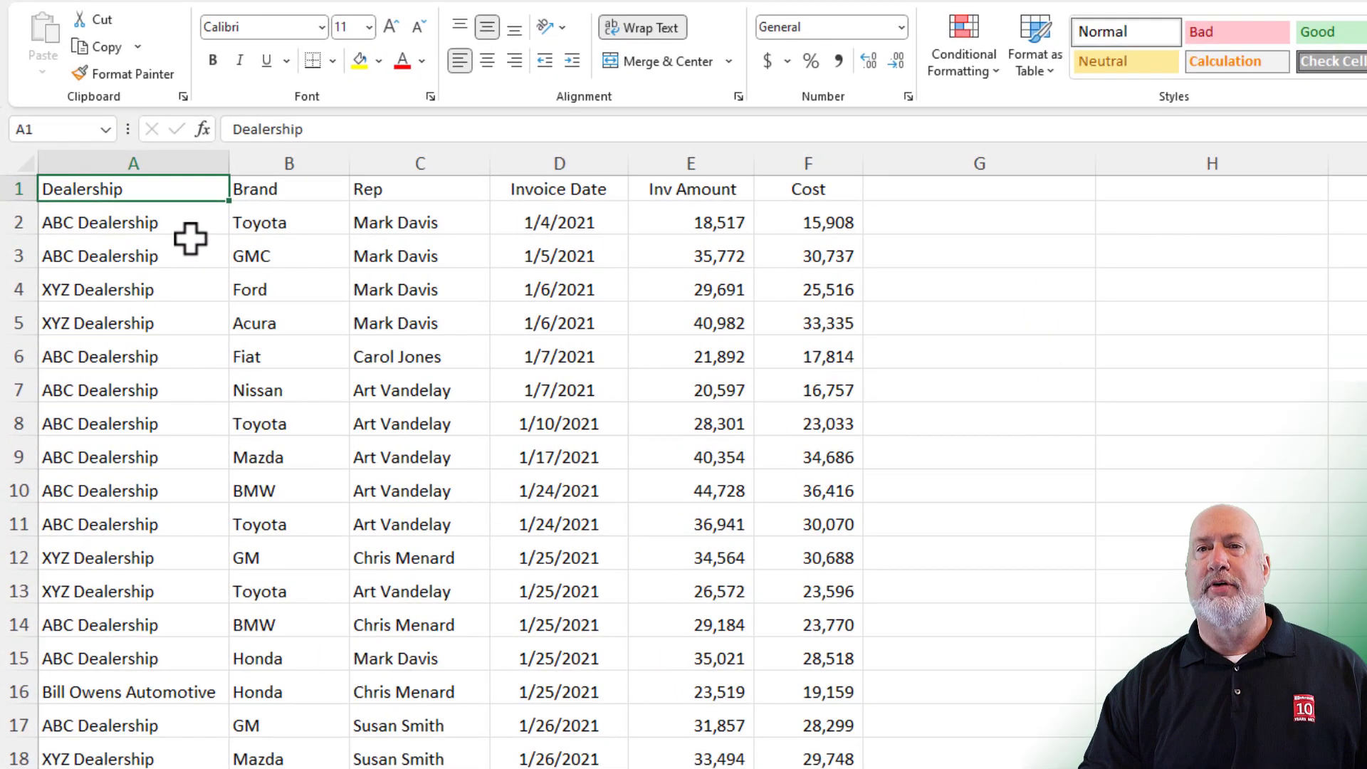
Step: Make header cells A1:F1 bold with an orange fill
{"action": "left_click_drag", "start_coordinate": [153, 181], "coordinate": [786, 187]}
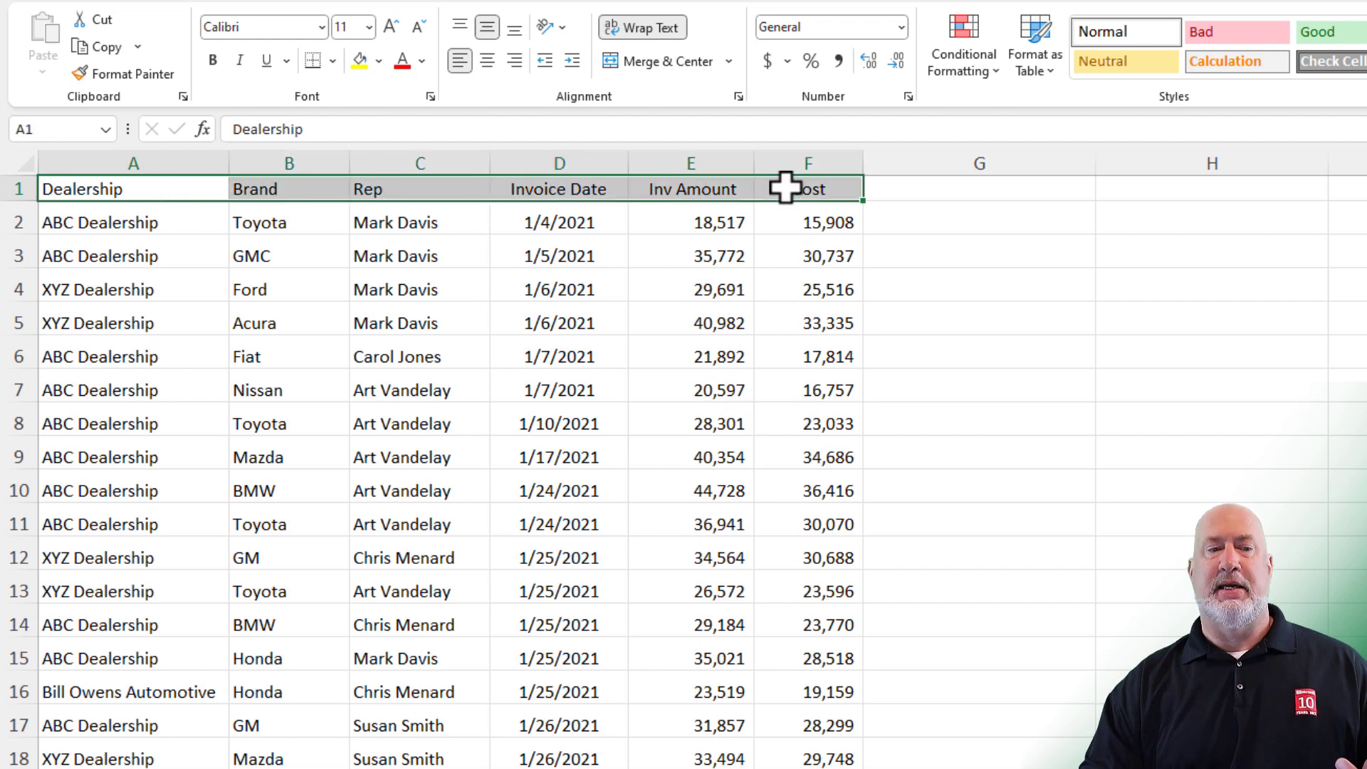
{"action": "left_click", "coordinate": [211, 60]}
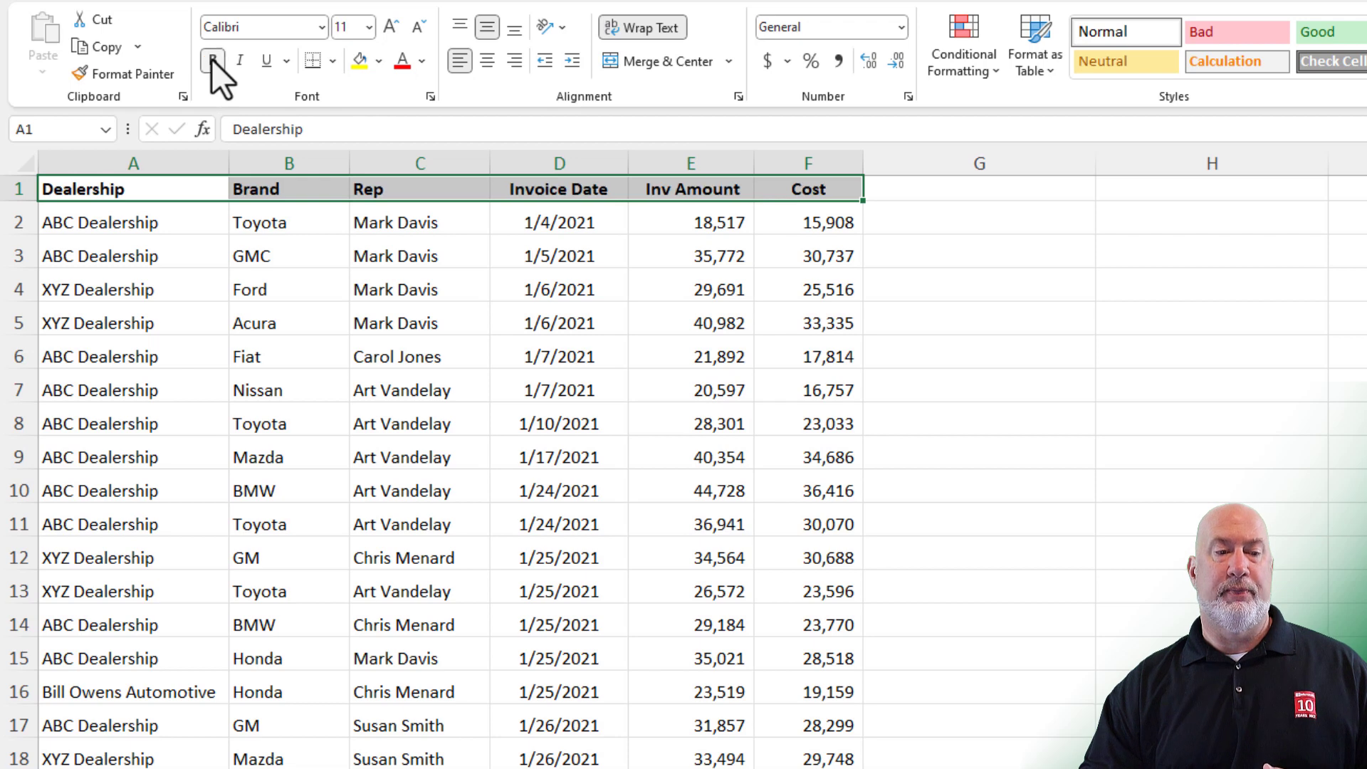
{"action": "left_click", "coordinate": [379, 62]}
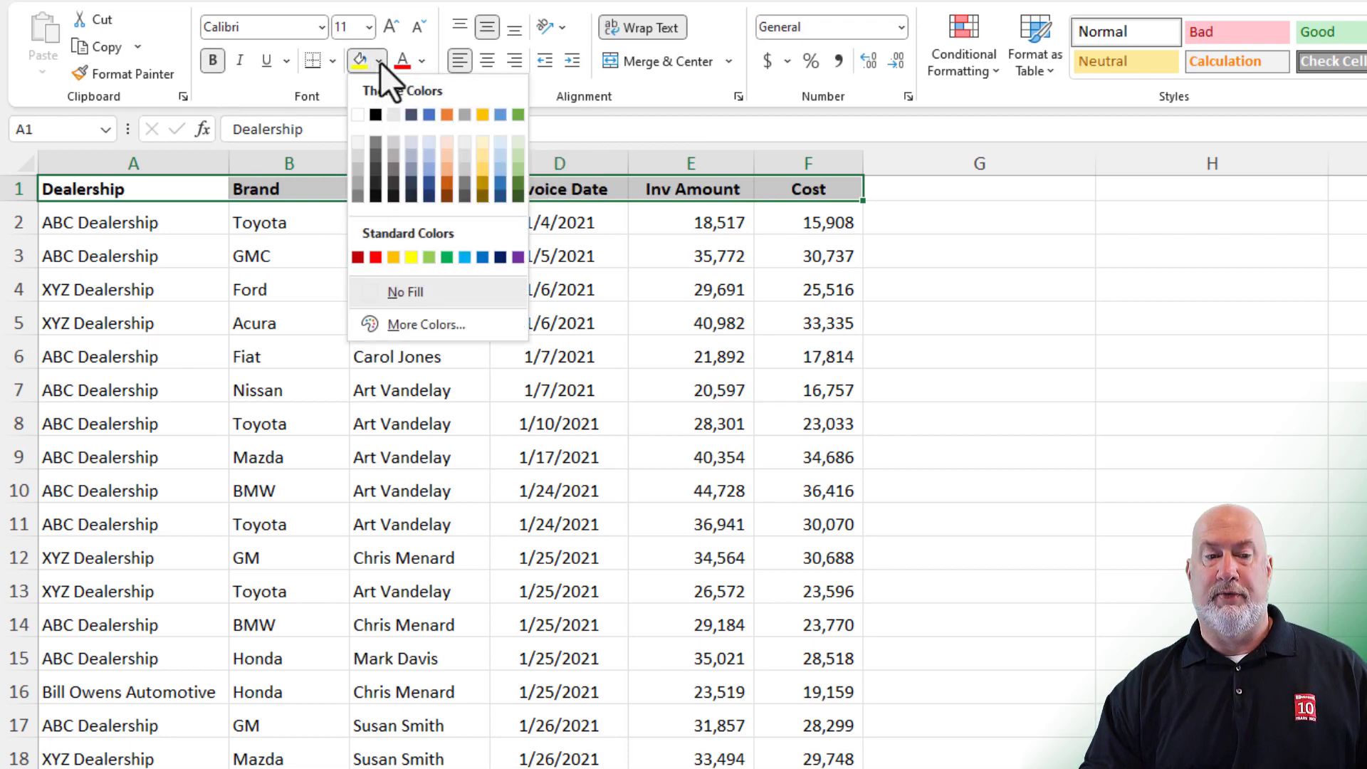
{"action": "left_click", "coordinate": [392, 258]}
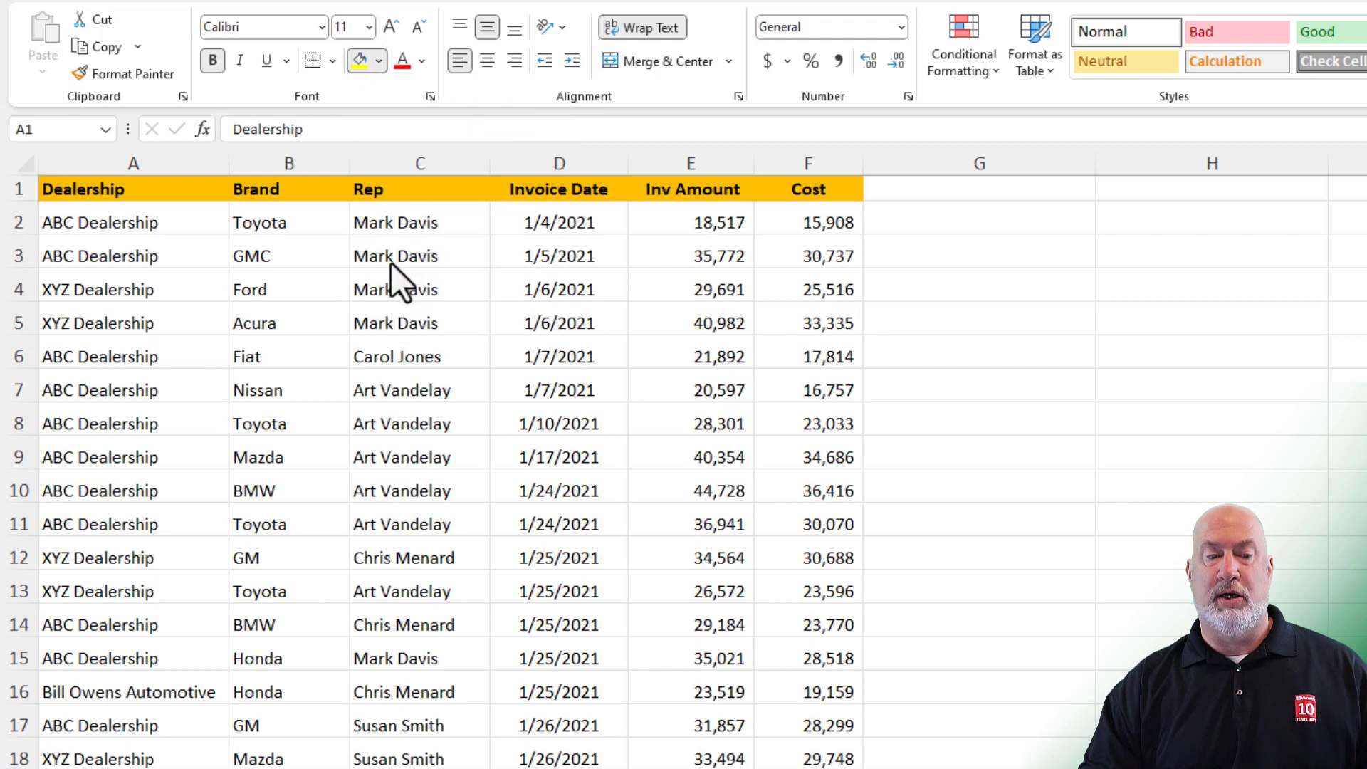
Step: Give the header text a blue font colour at 14 pt size
{"action": "left_click", "coordinate": [421, 63]}
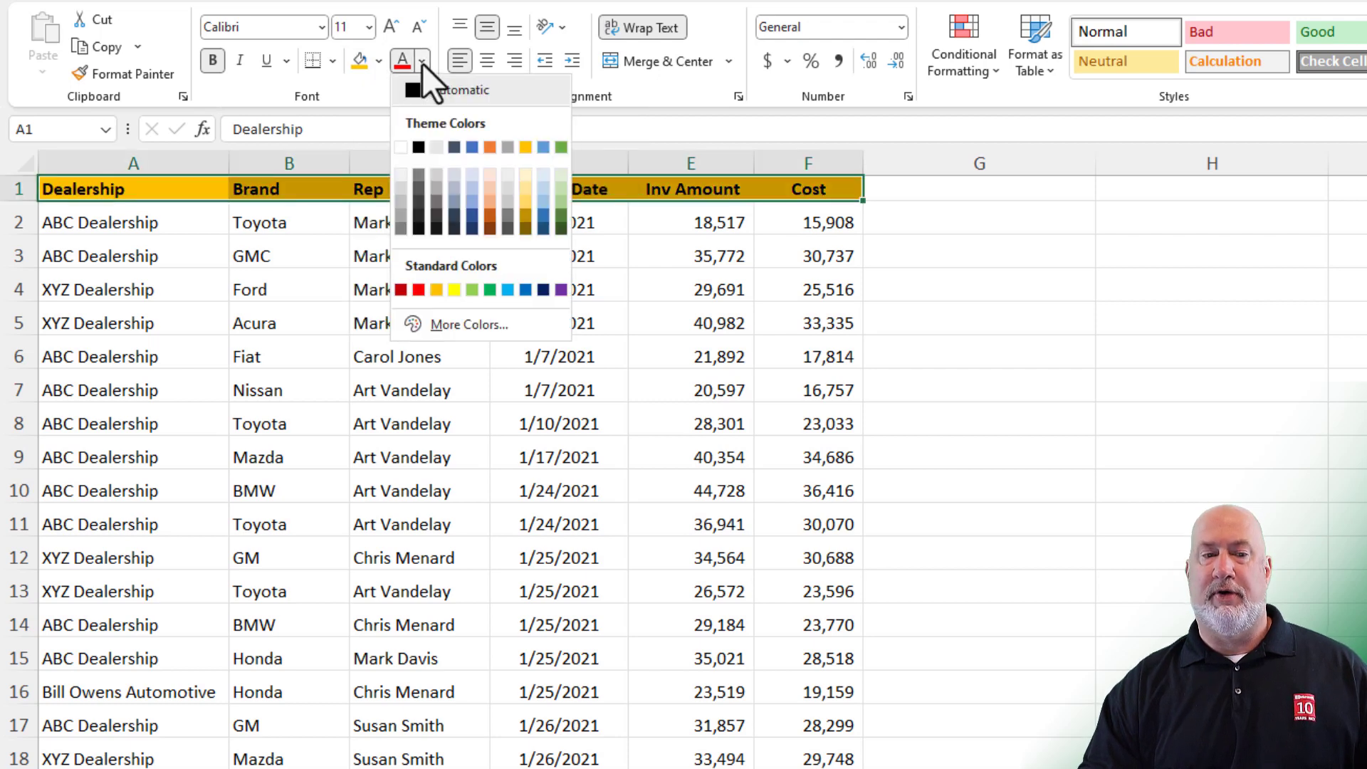
{"action": "left_click", "coordinate": [472, 147]}
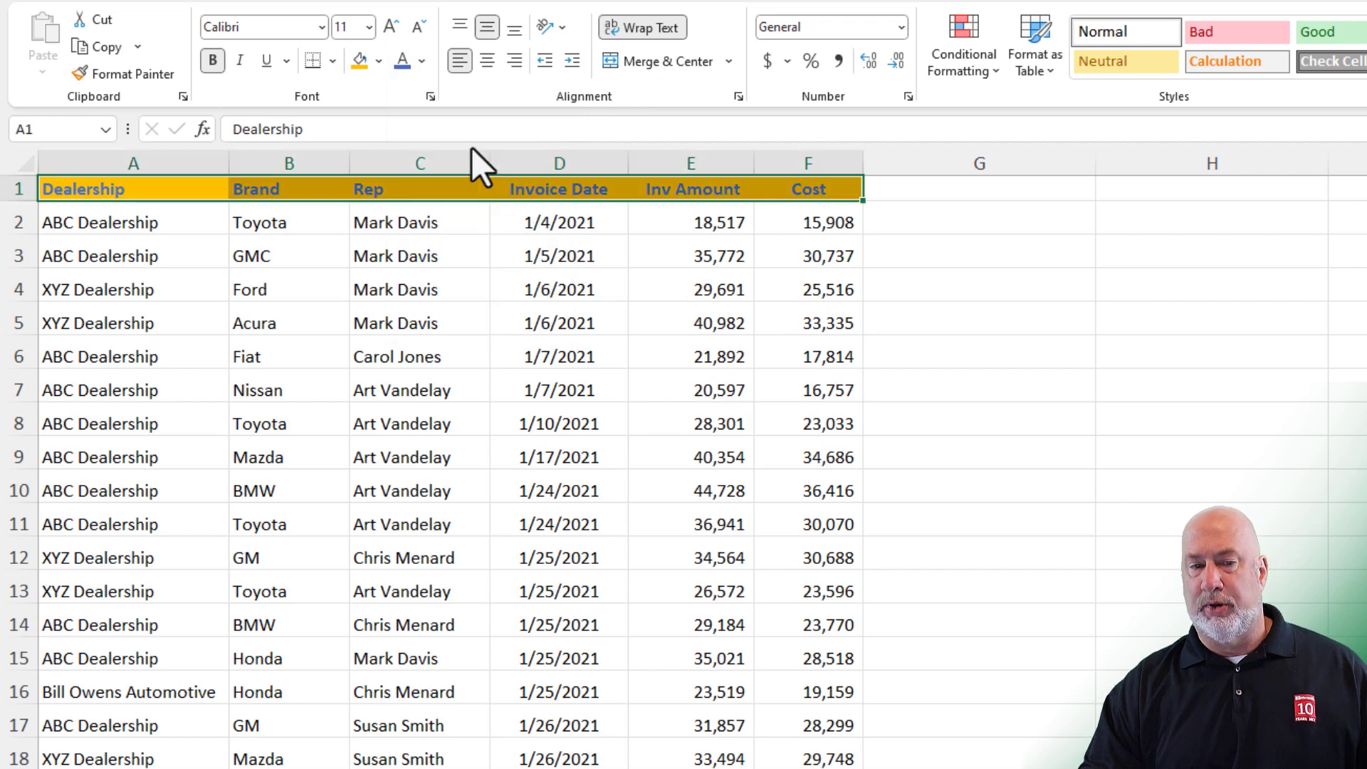
{"action": "left_click", "coordinate": [367, 32]}
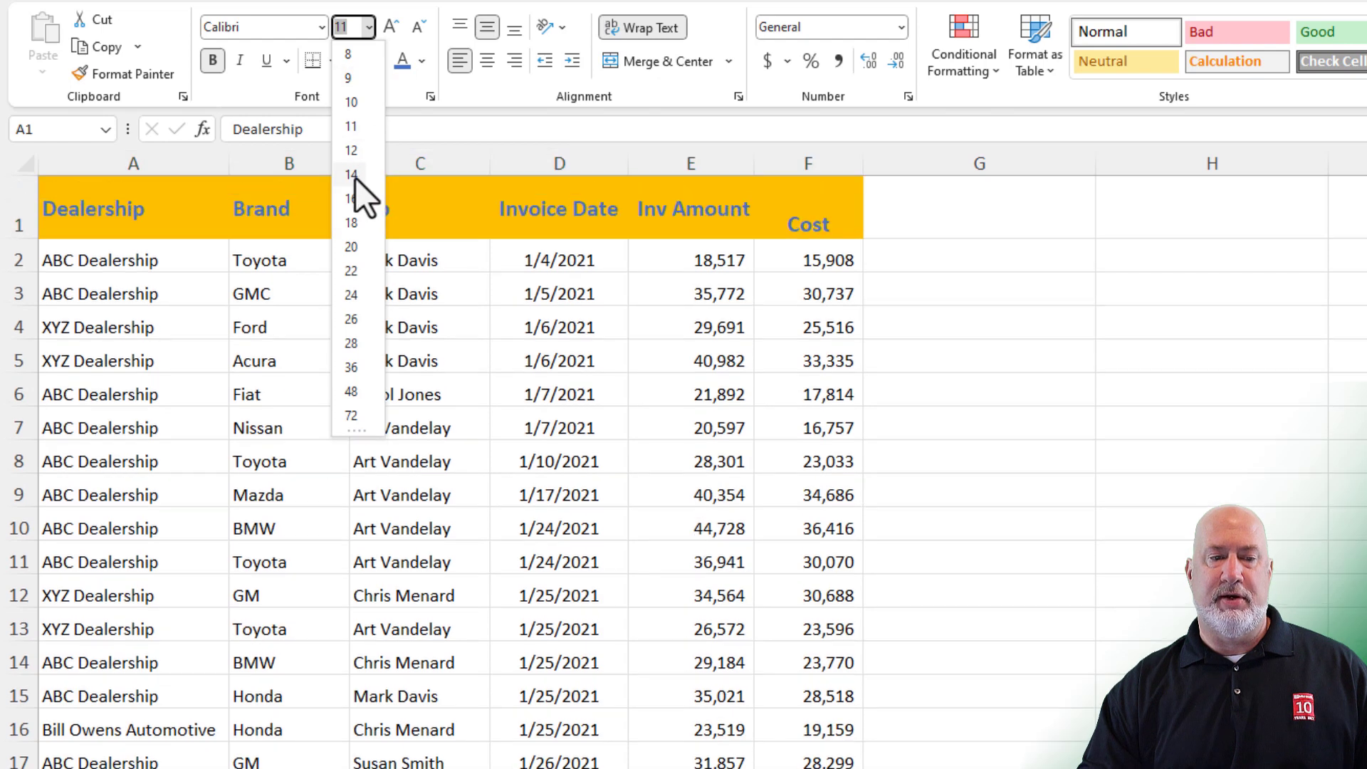
{"action": "left_click", "coordinate": [353, 175]}
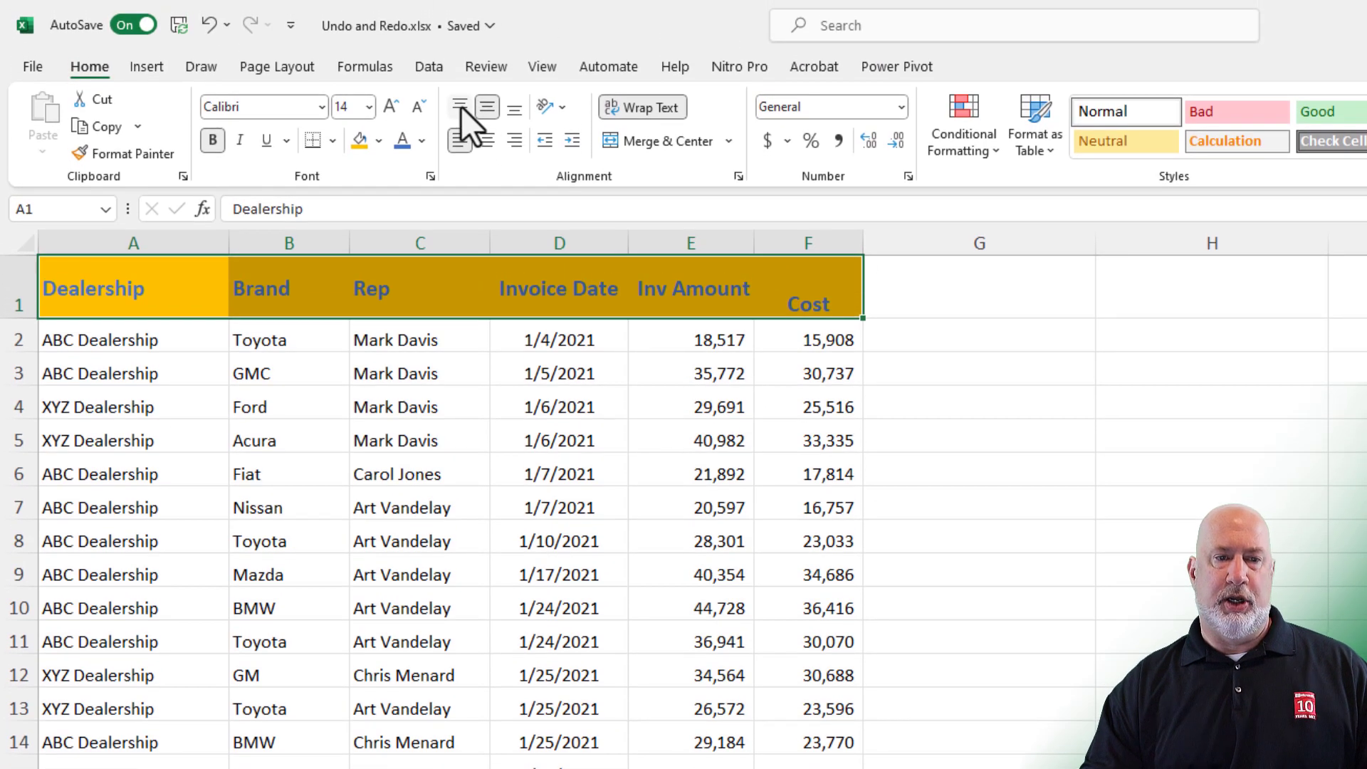
Step: Try top and bottom alignment on the header row, then settle on middle vertical alignment
{"action": "left_click", "coordinate": [458, 104]}
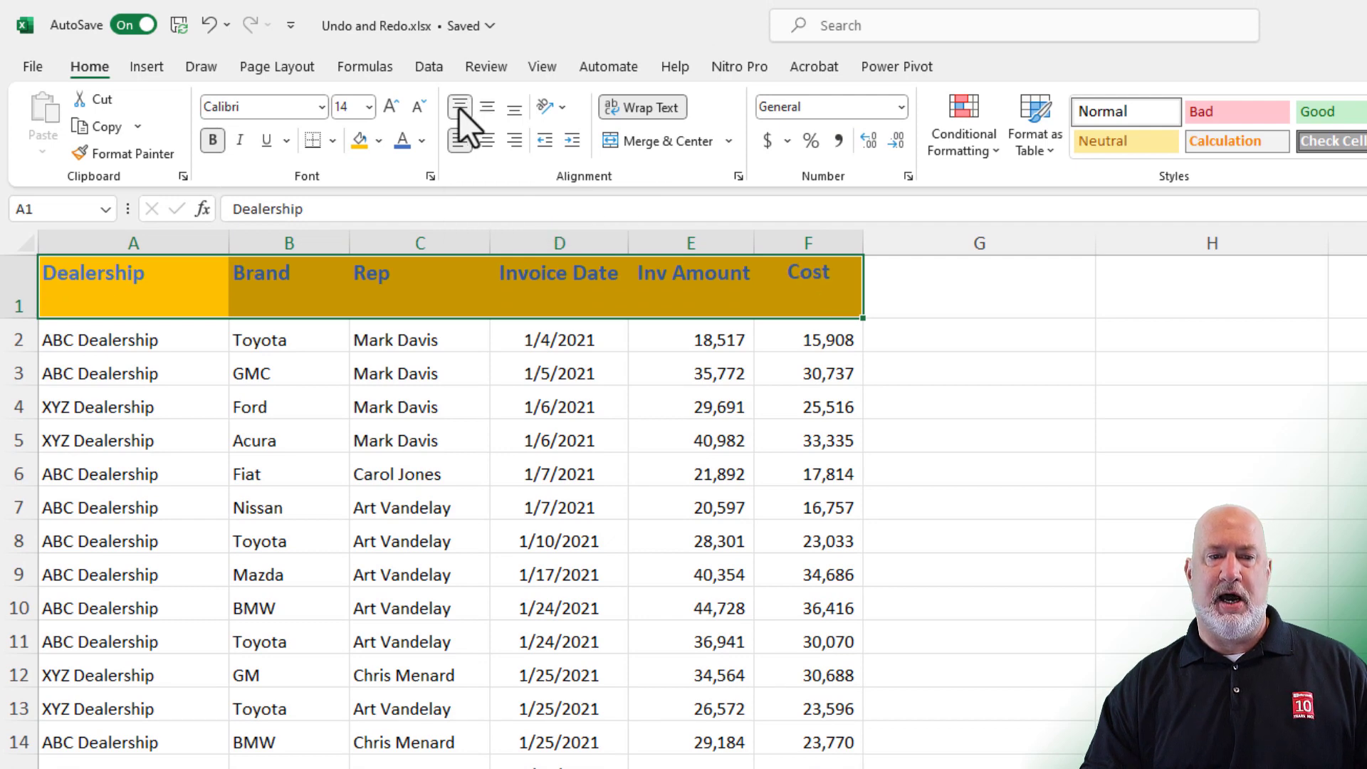
{"action": "left_click", "coordinate": [513, 108]}
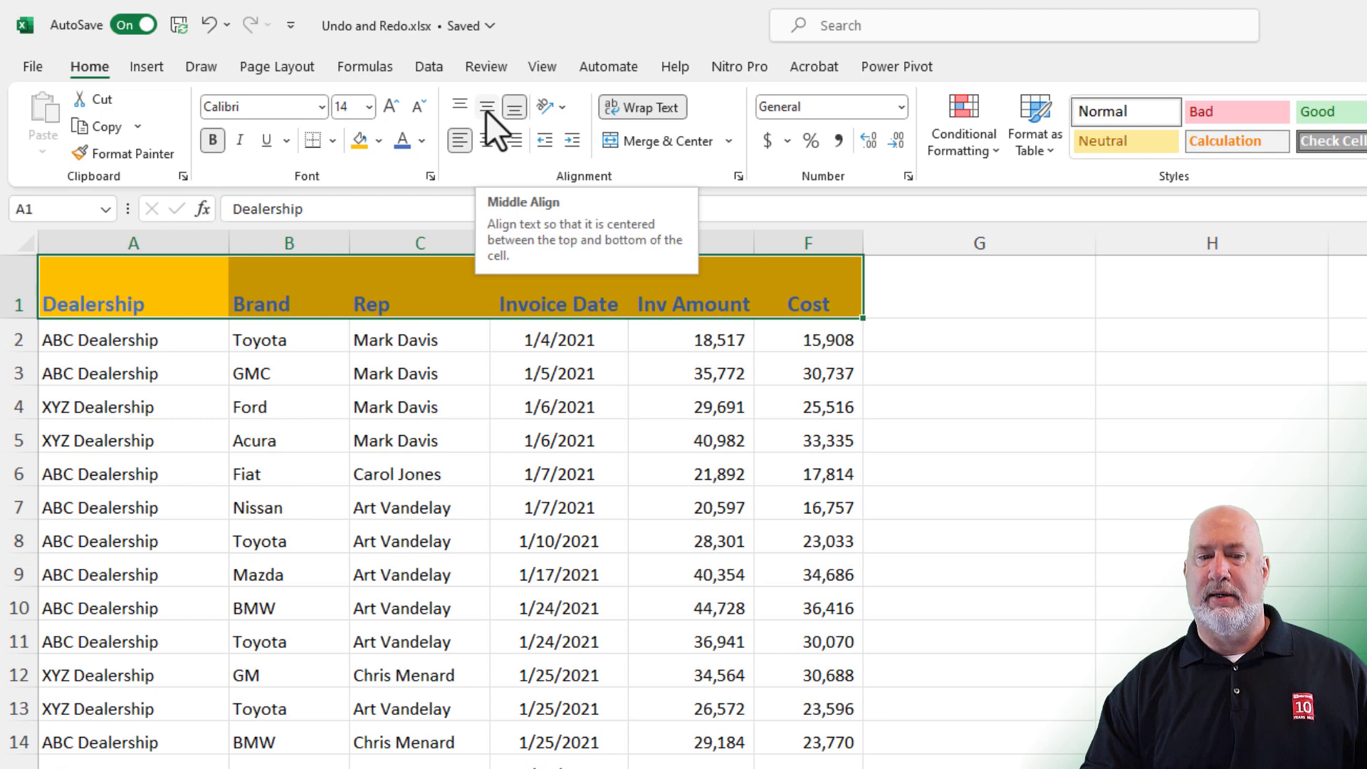
{"action": "left_click", "coordinate": [485, 106]}
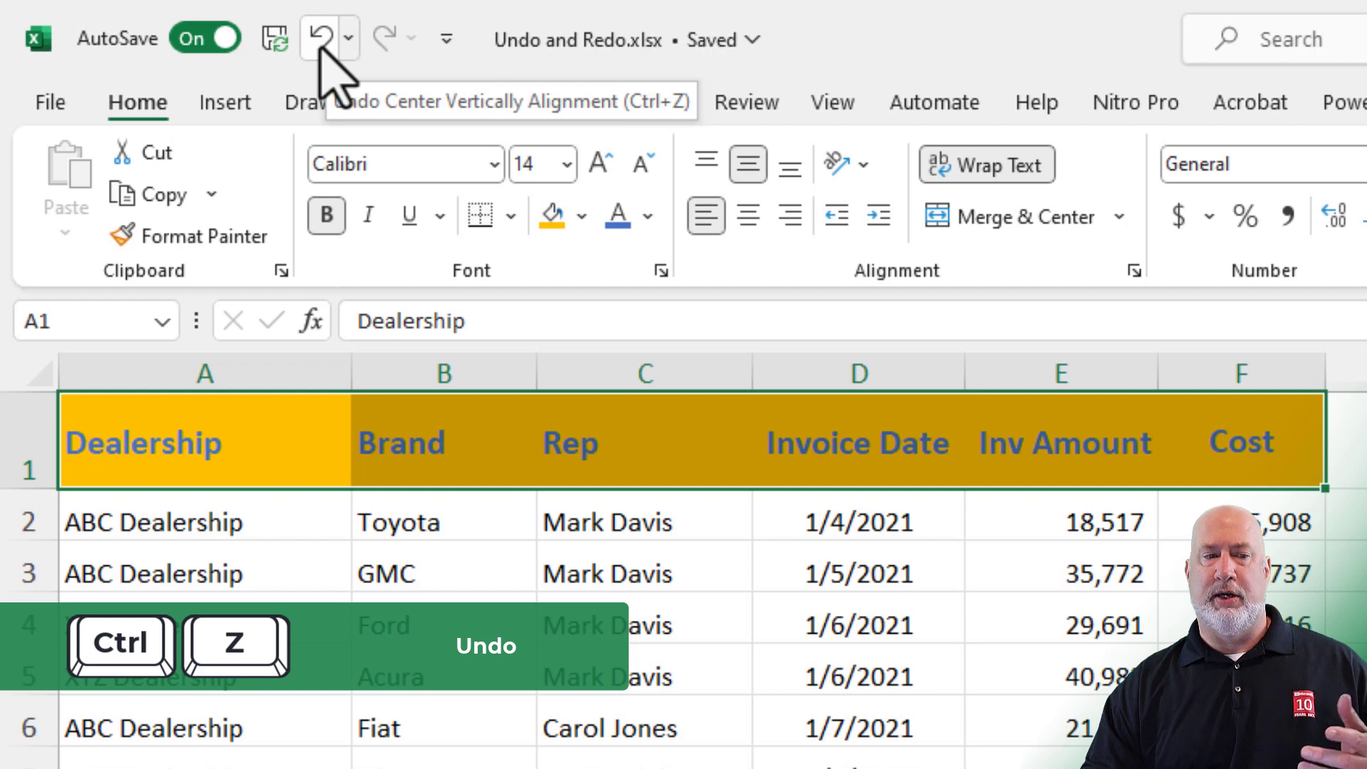
{"action": "left_click", "coordinate": [320, 39]}
{"action": "left_click", "coordinate": [319, 39]}
{"action": "left_click", "coordinate": [320, 39]}
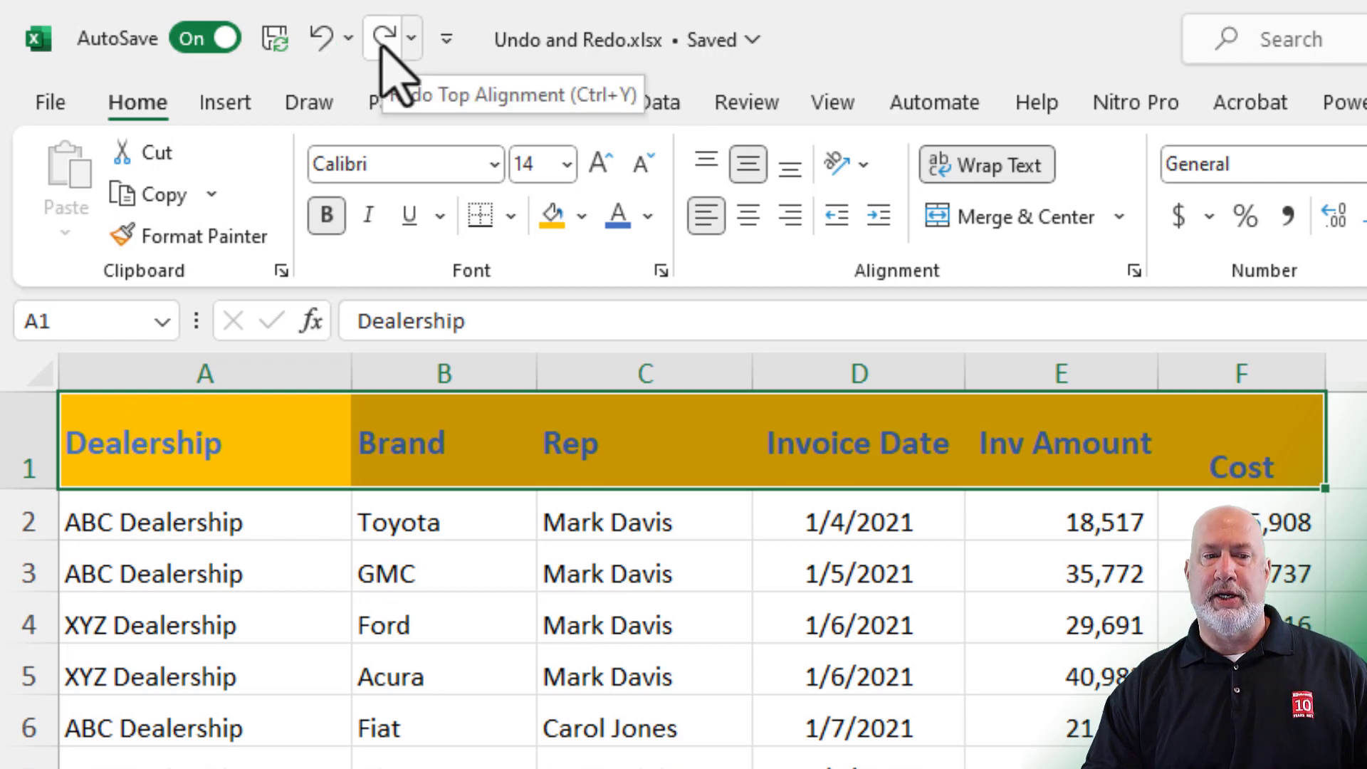
{"action": "key", "text": "ctrl+y"}
{"action": "key", "text": "ctrl+y"}
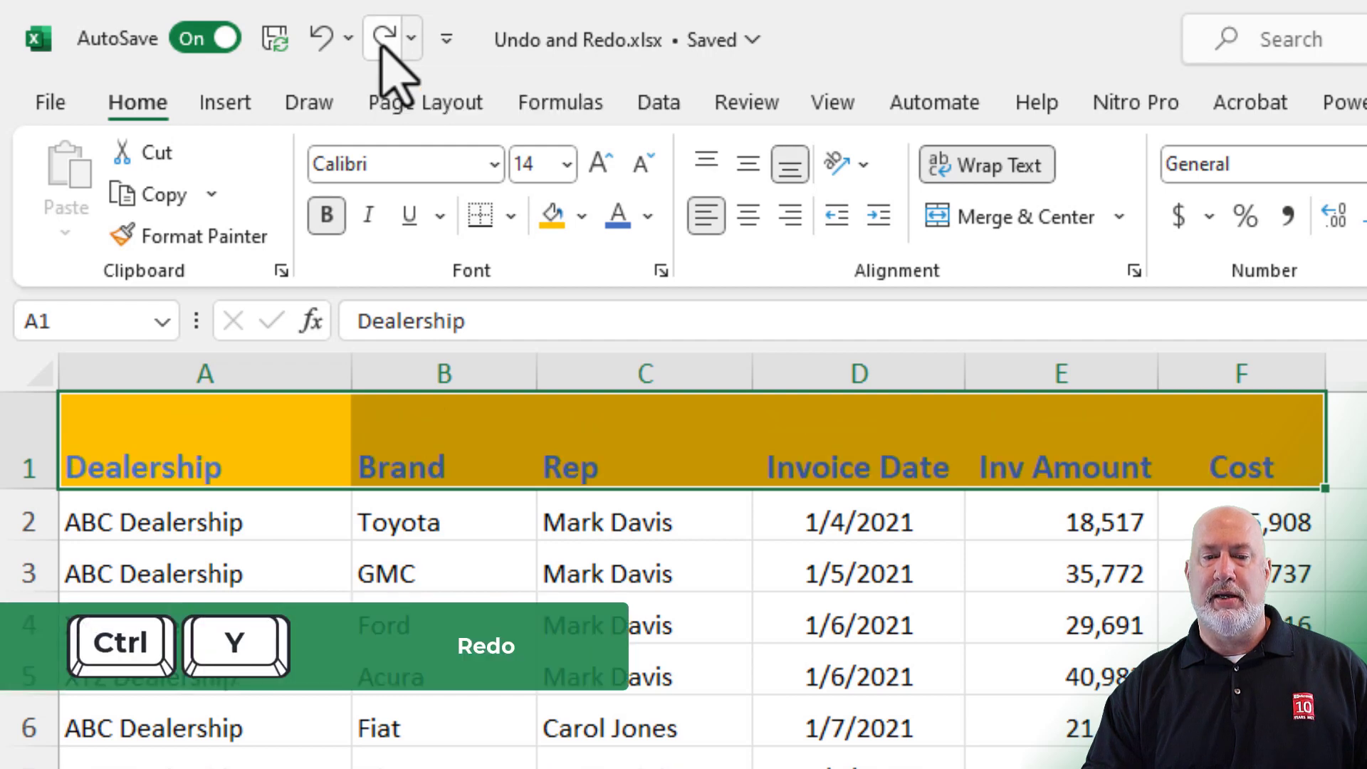
{"action": "key", "text": "ctrl+y"}
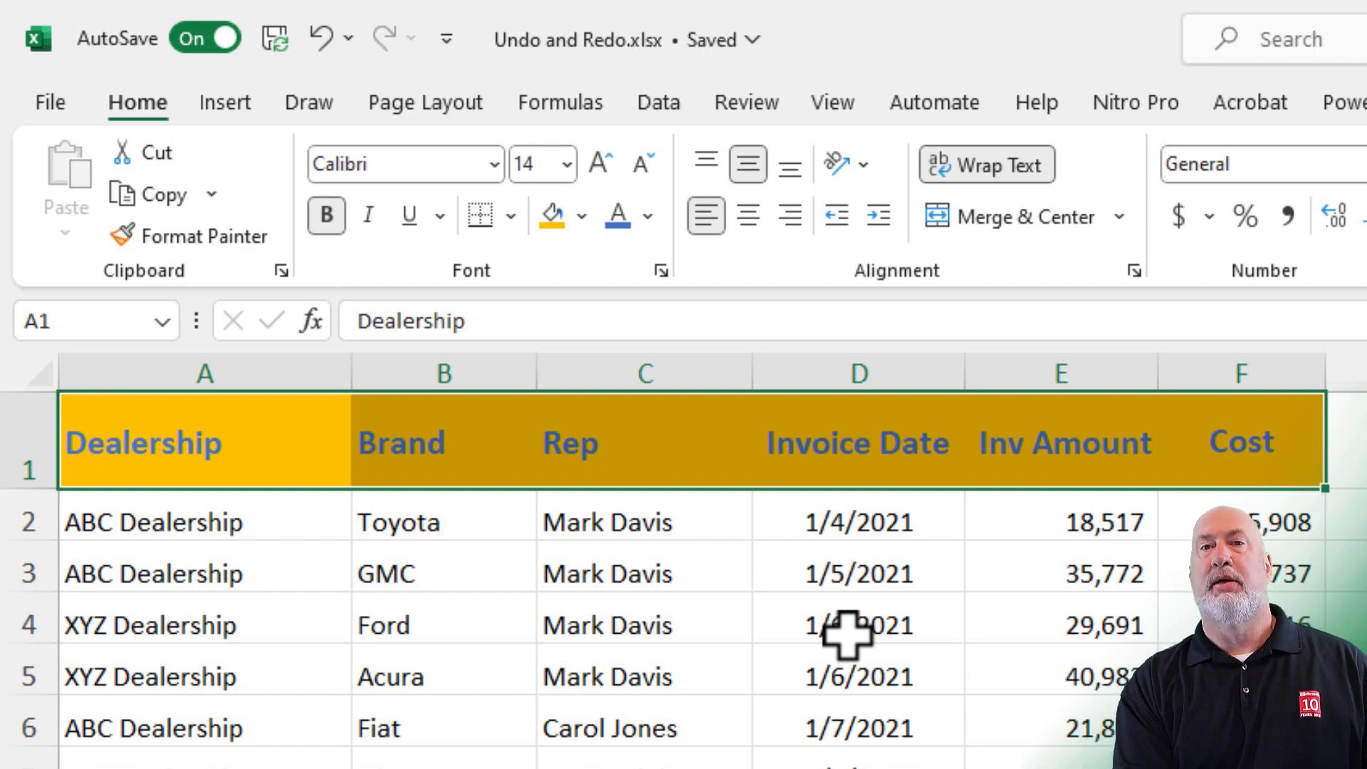
{"action": "key", "text": "ctrl+z"}
{"action": "key", "text": "ctrl+z"}
{"action": "key", "text": "ctrl+z"}
{"action": "key", "text": "ctrl+z"}
{"action": "key", "text": "ctrl+z"}
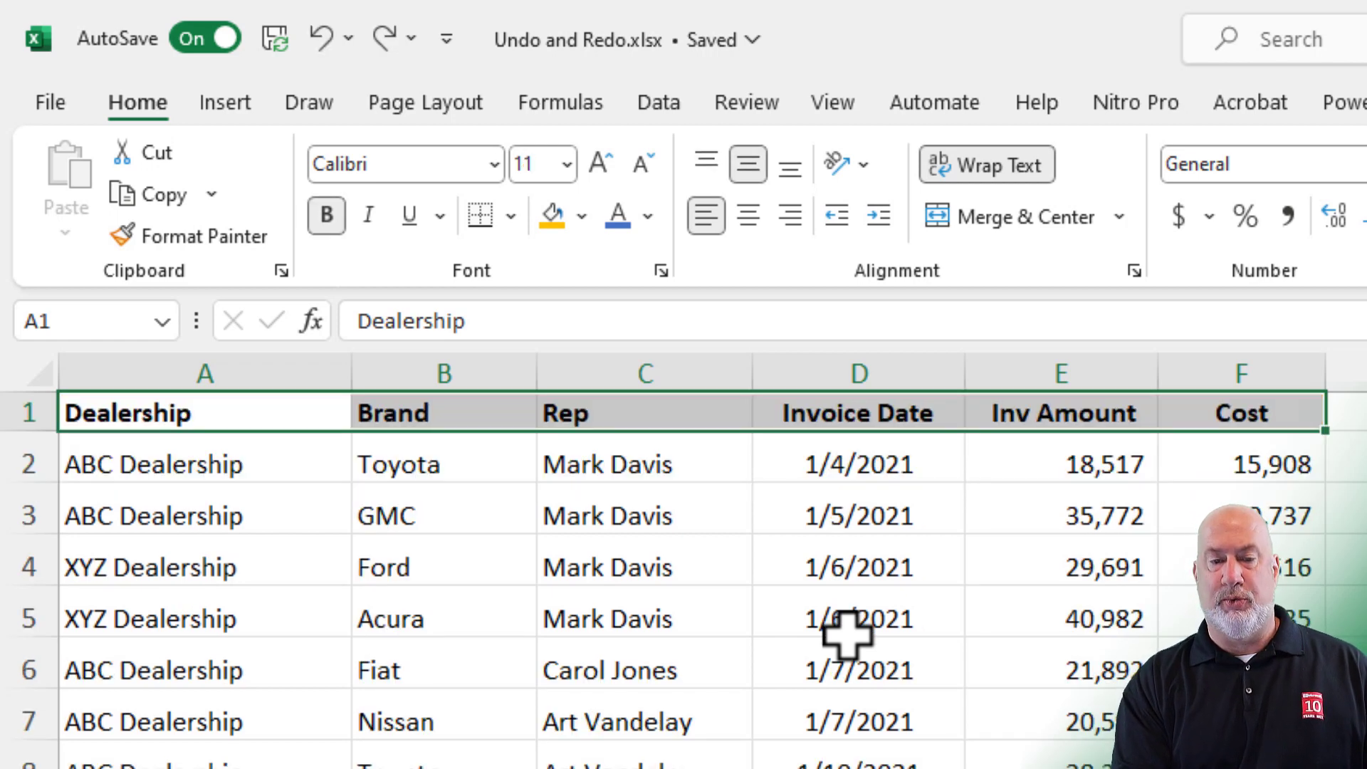
{"action": "key", "text": "ctrl+y"}
{"action": "key", "text": "ctrl+y"}
{"action": "key", "text": "ctrl+y"}
{"action": "key", "text": "ctrl+y"}
{"action": "key", "text": "ctrl+y"}
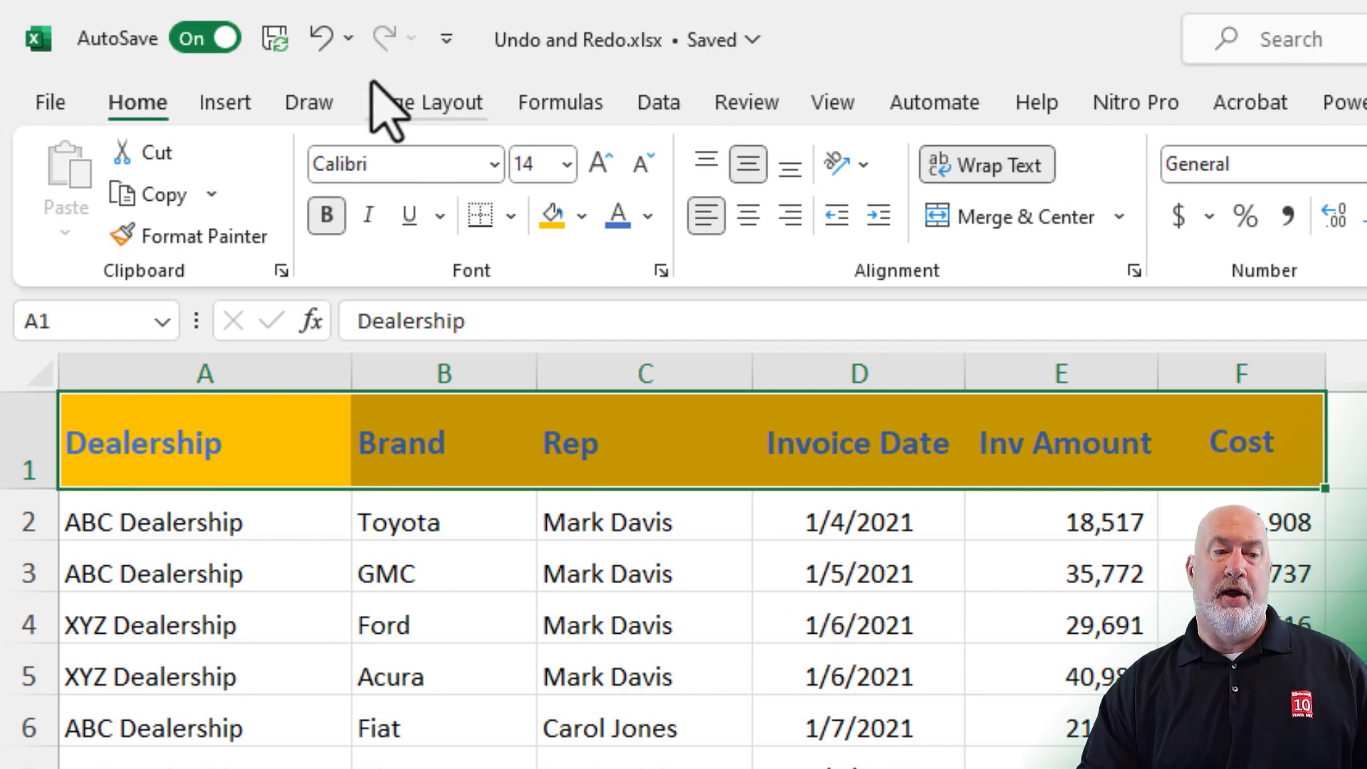
{"action": "left_click", "coordinate": [348, 39]}
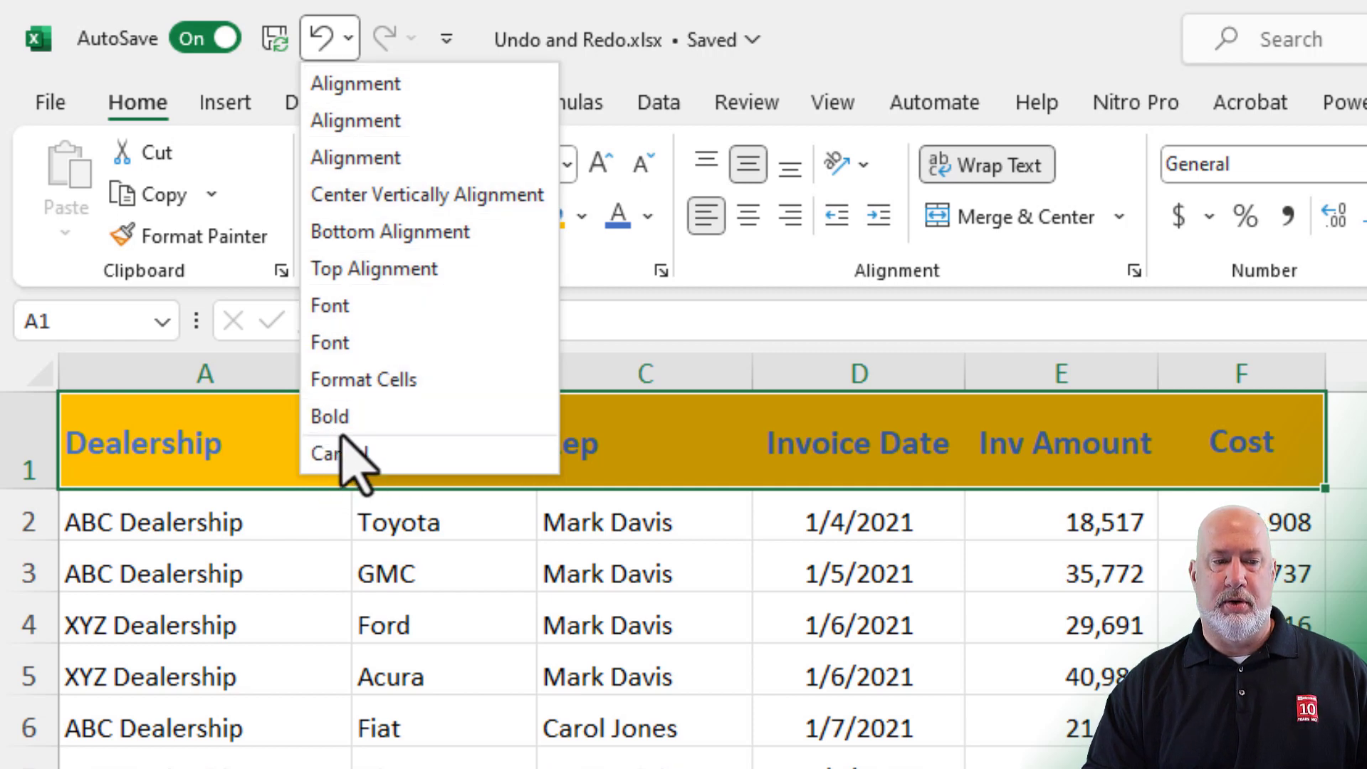
{"action": "left_click", "coordinate": [349, 454]}
{"action": "left_click", "coordinate": [681, 580]}
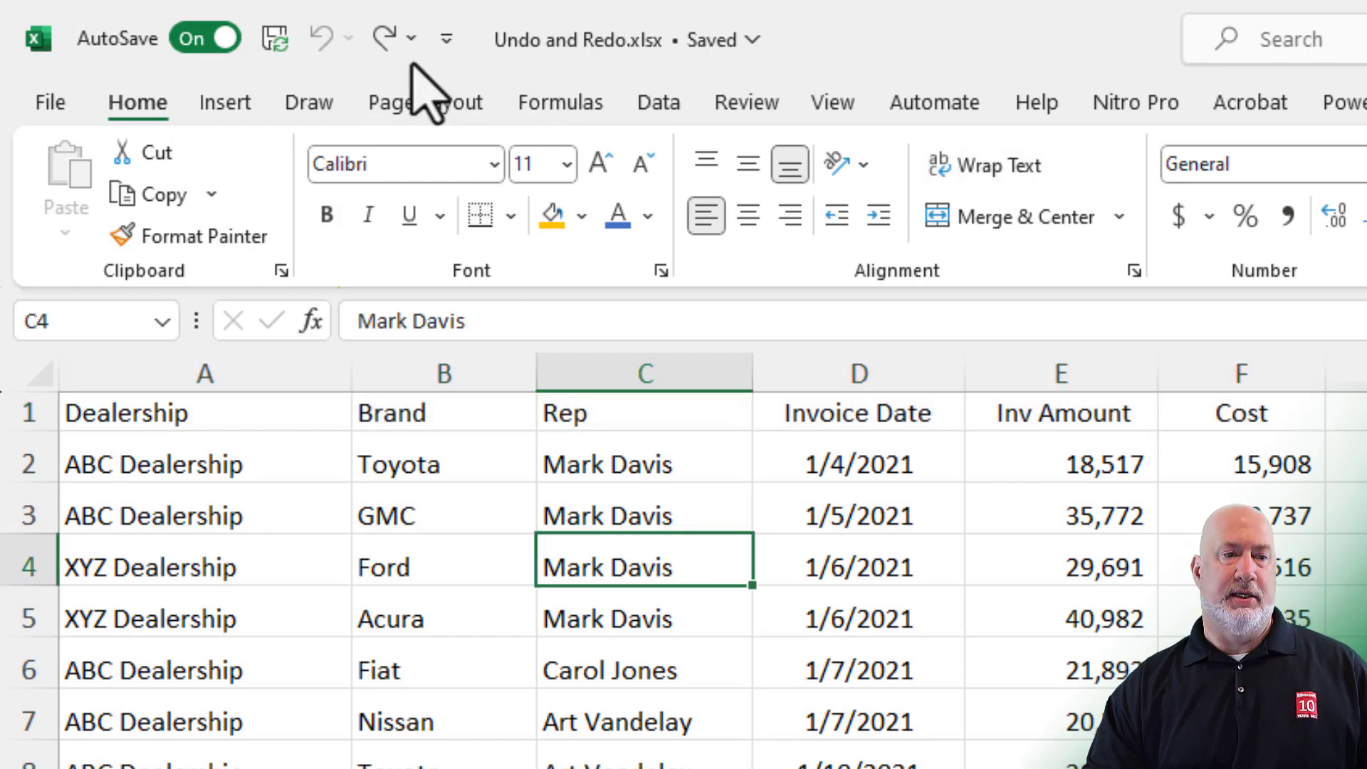
{"action": "left_click", "coordinate": [411, 39]}
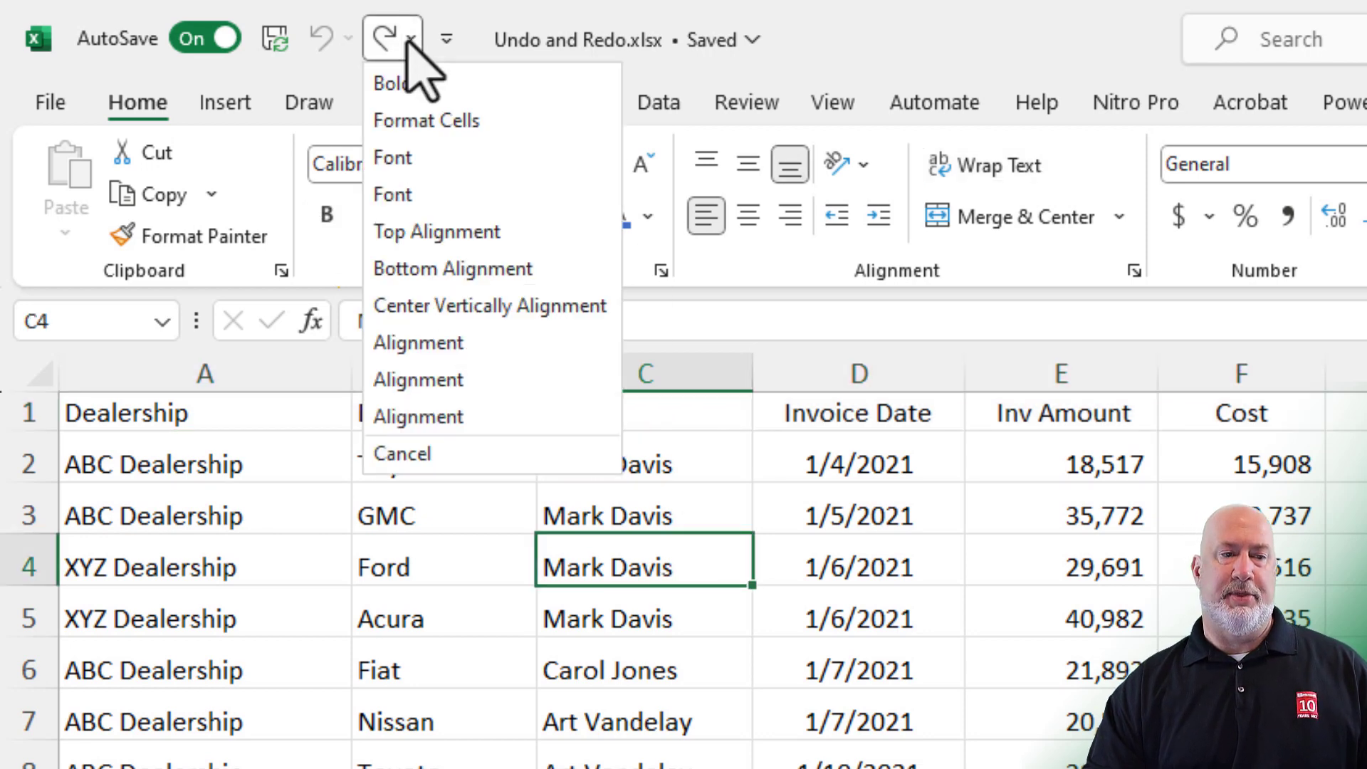
{"action": "left_click", "coordinate": [422, 453]}
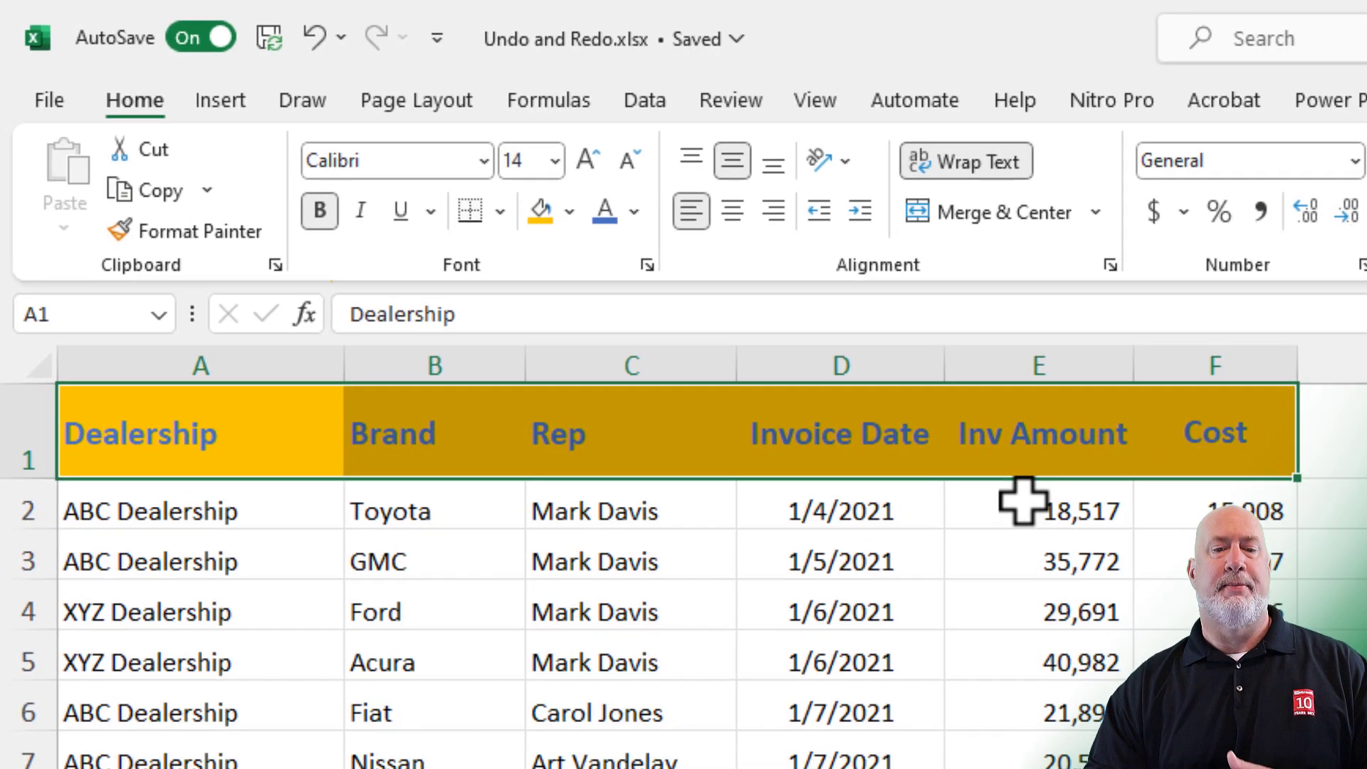
{"action": "left_click", "coordinate": [1043, 473]}
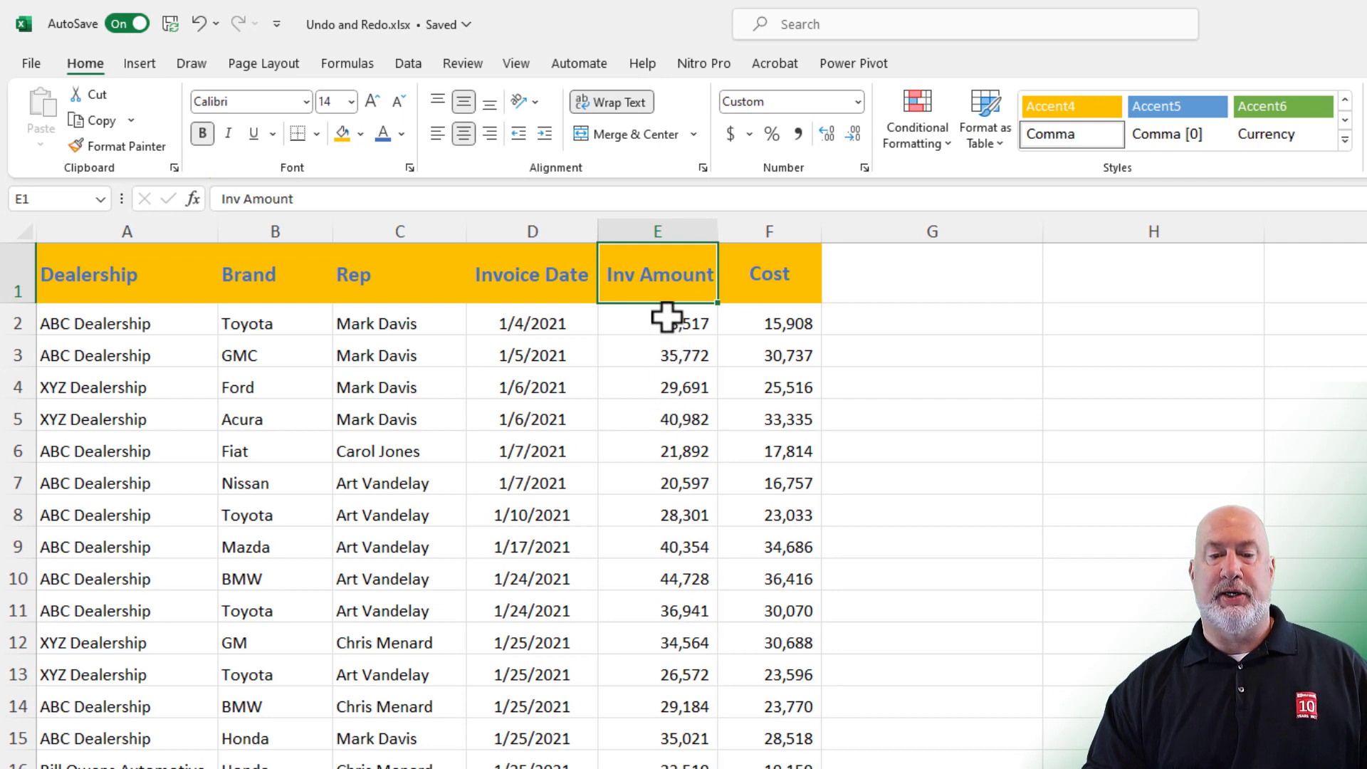
Step: Format invoice amount E2 as accounting ($ 18,517.00), then select cost cell F2
{"action": "left_click", "coordinate": [656, 321]}
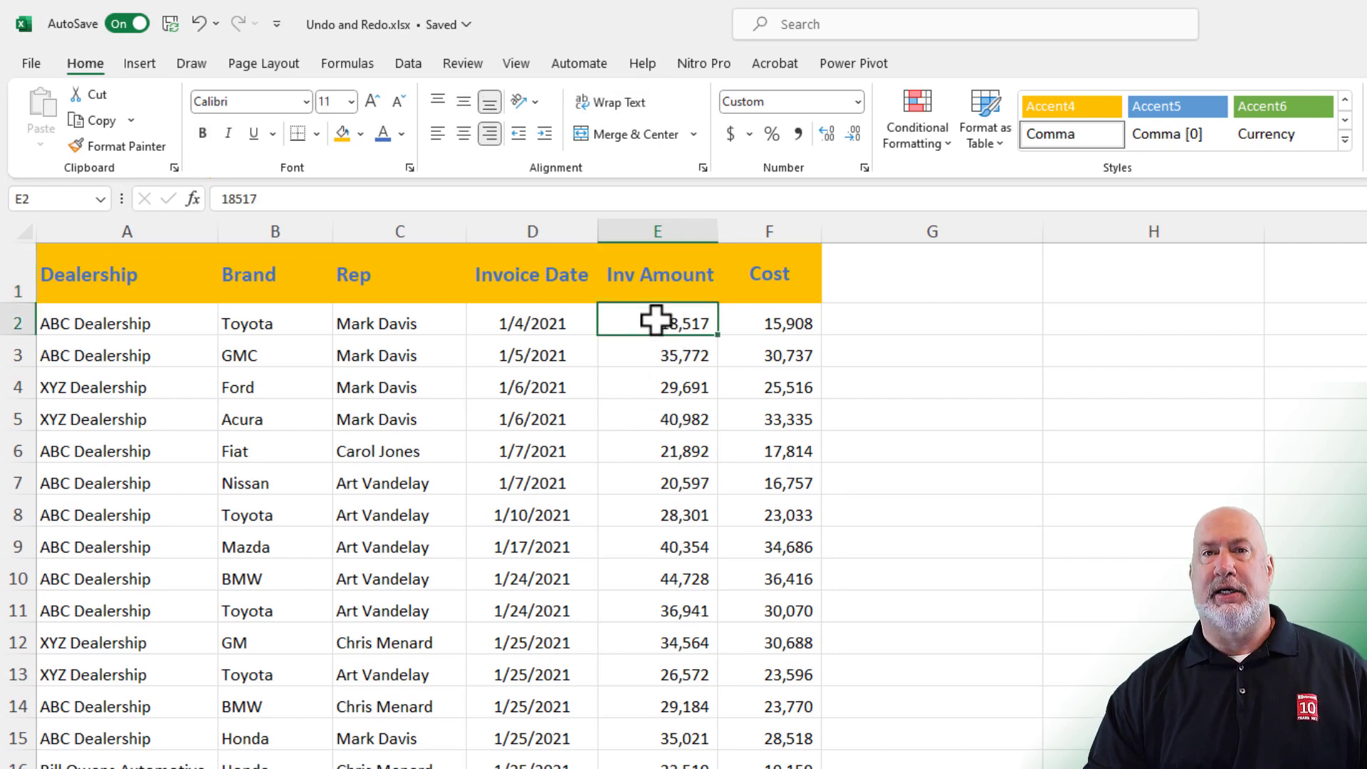
{"action": "left_click", "coordinate": [733, 138]}
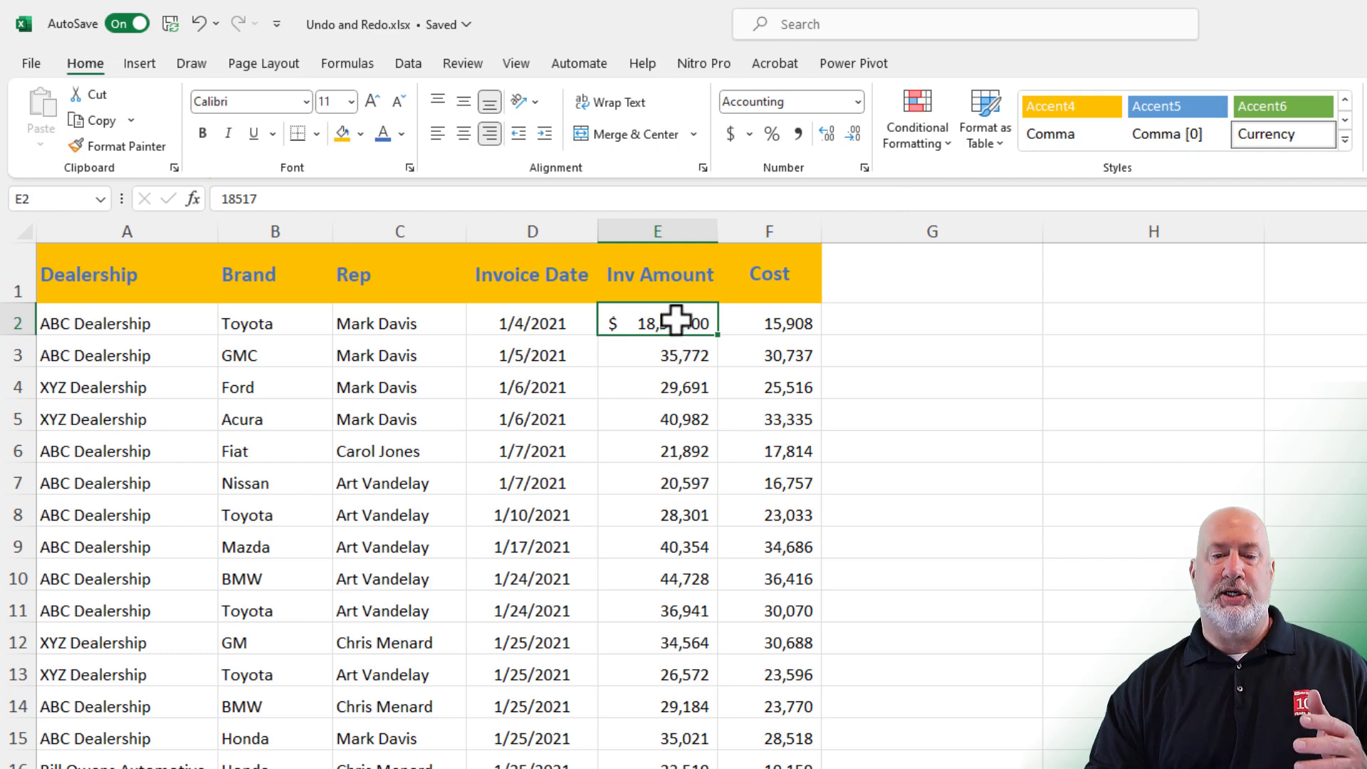
{"action": "left_click", "coordinate": [769, 326]}
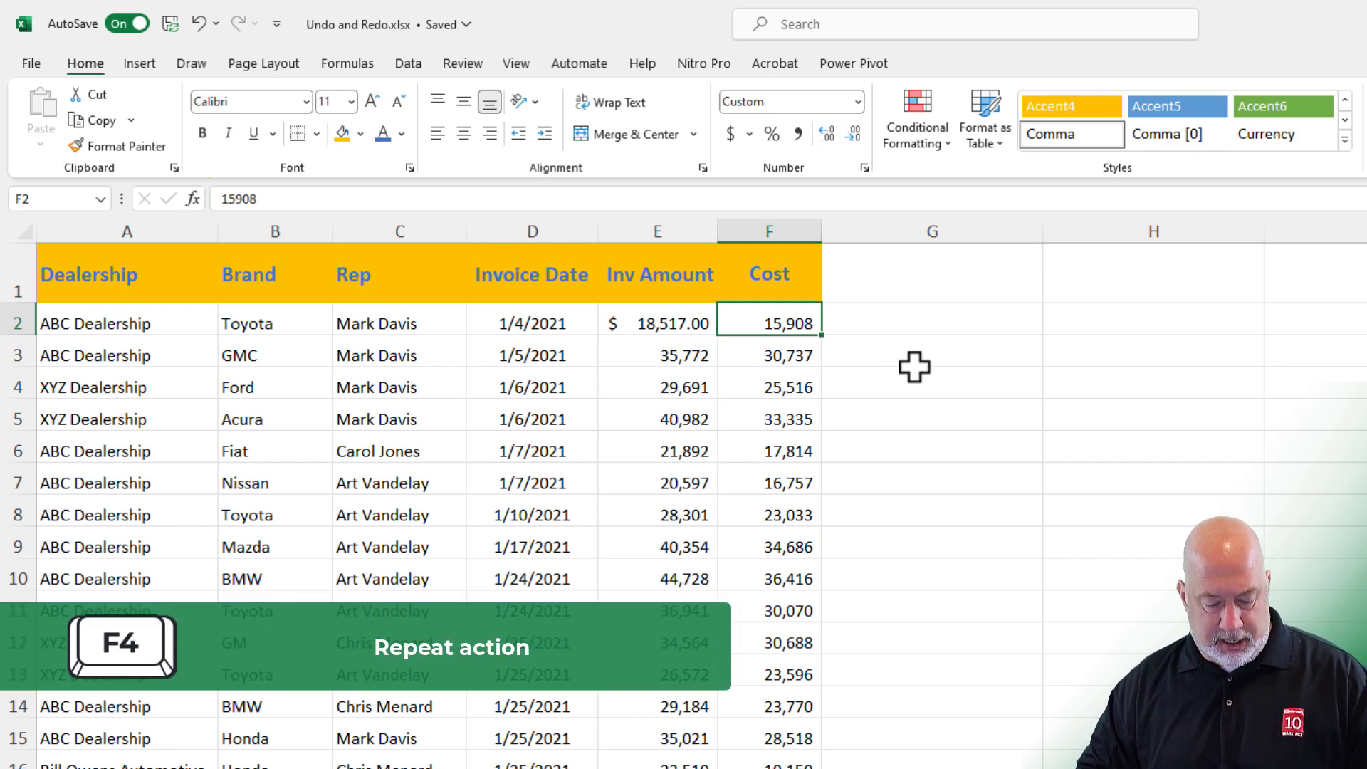
Step: Repeat the accounting format on costs F2 and F6 using F4 and Ctrl+Y, then select D1
{"action": "key", "text": "F4"}
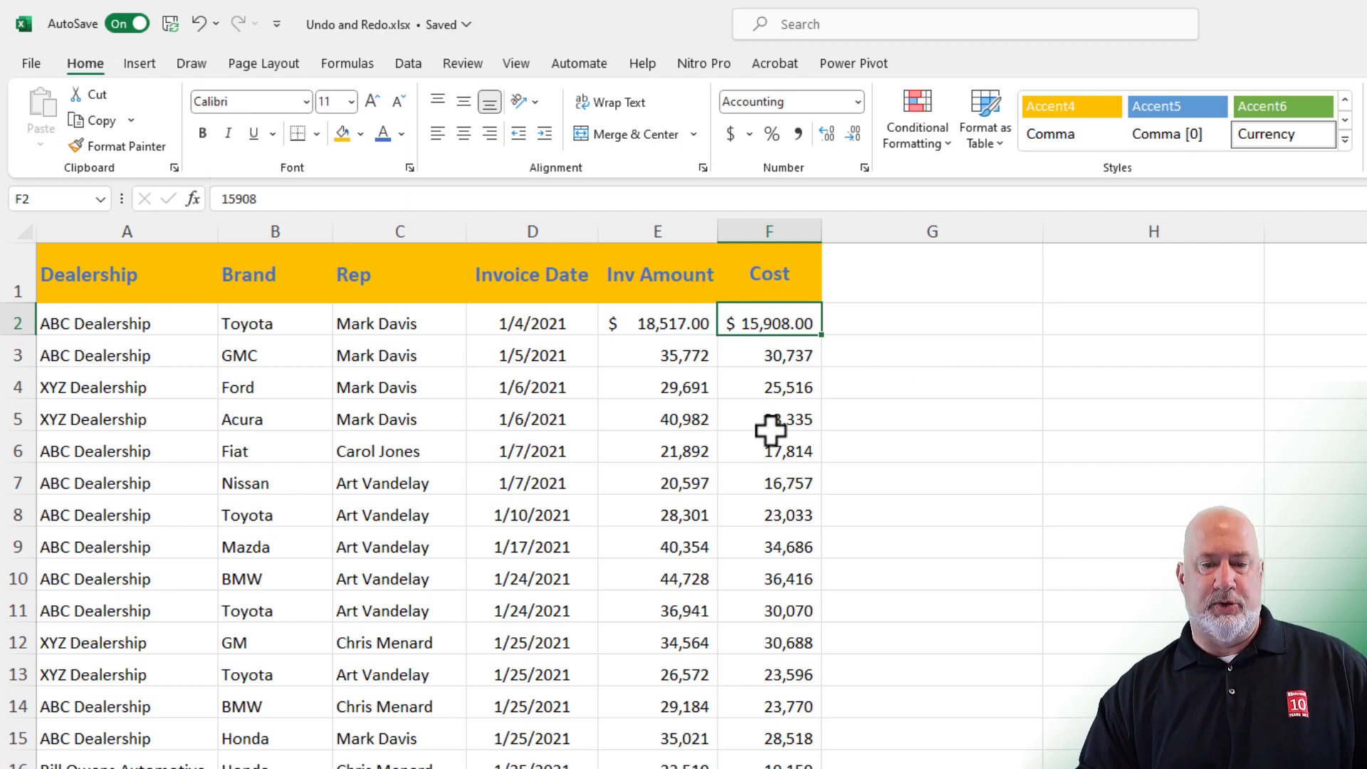
{"action": "left_click", "coordinate": [769, 456]}
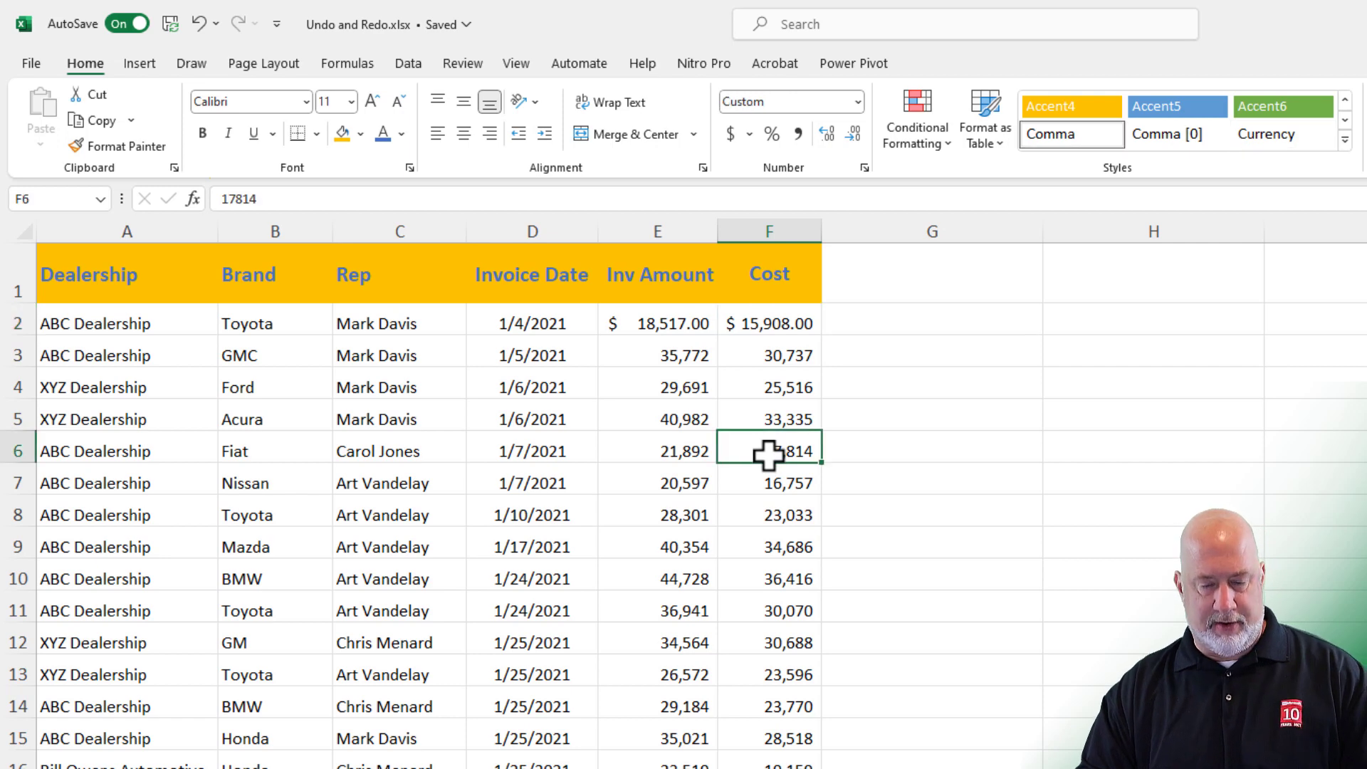
{"action": "key", "text": "ctrl+y"}
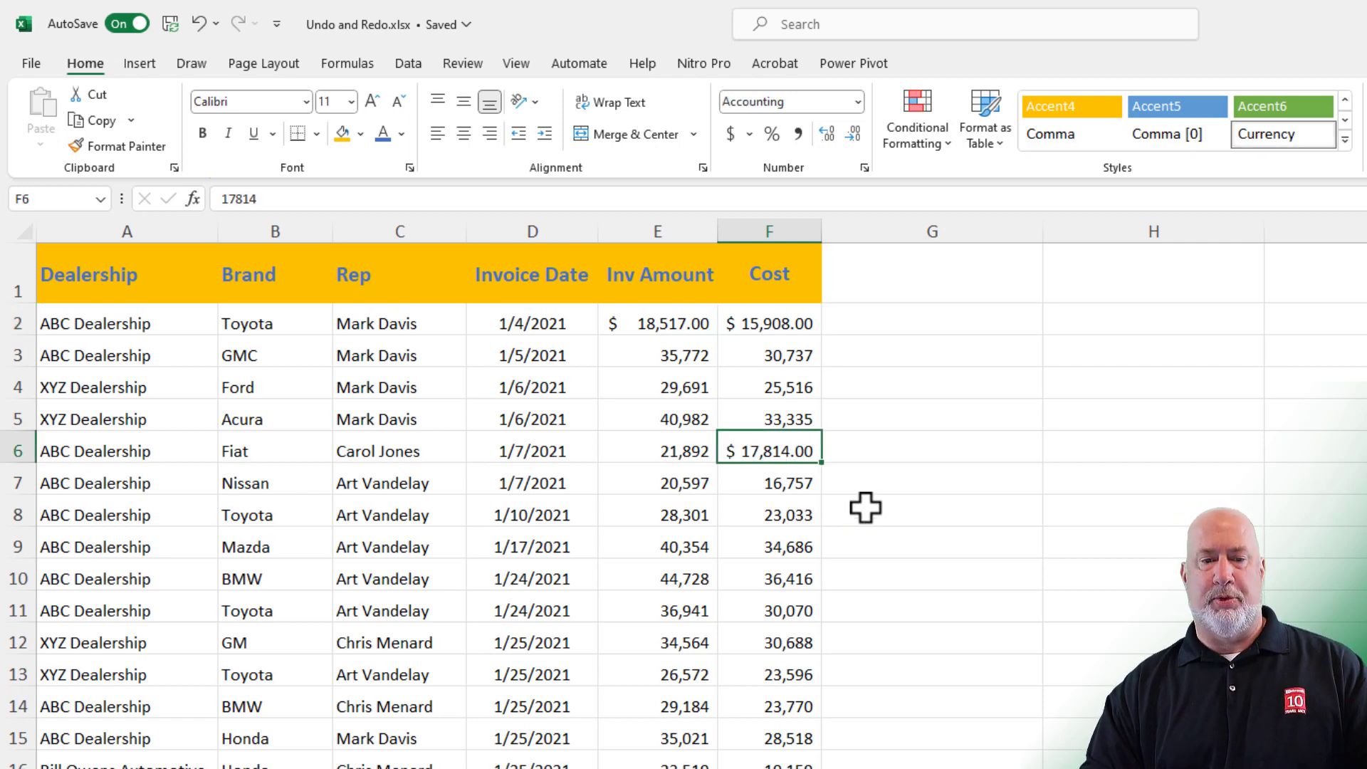
{"action": "left_click", "coordinate": [537, 276]}
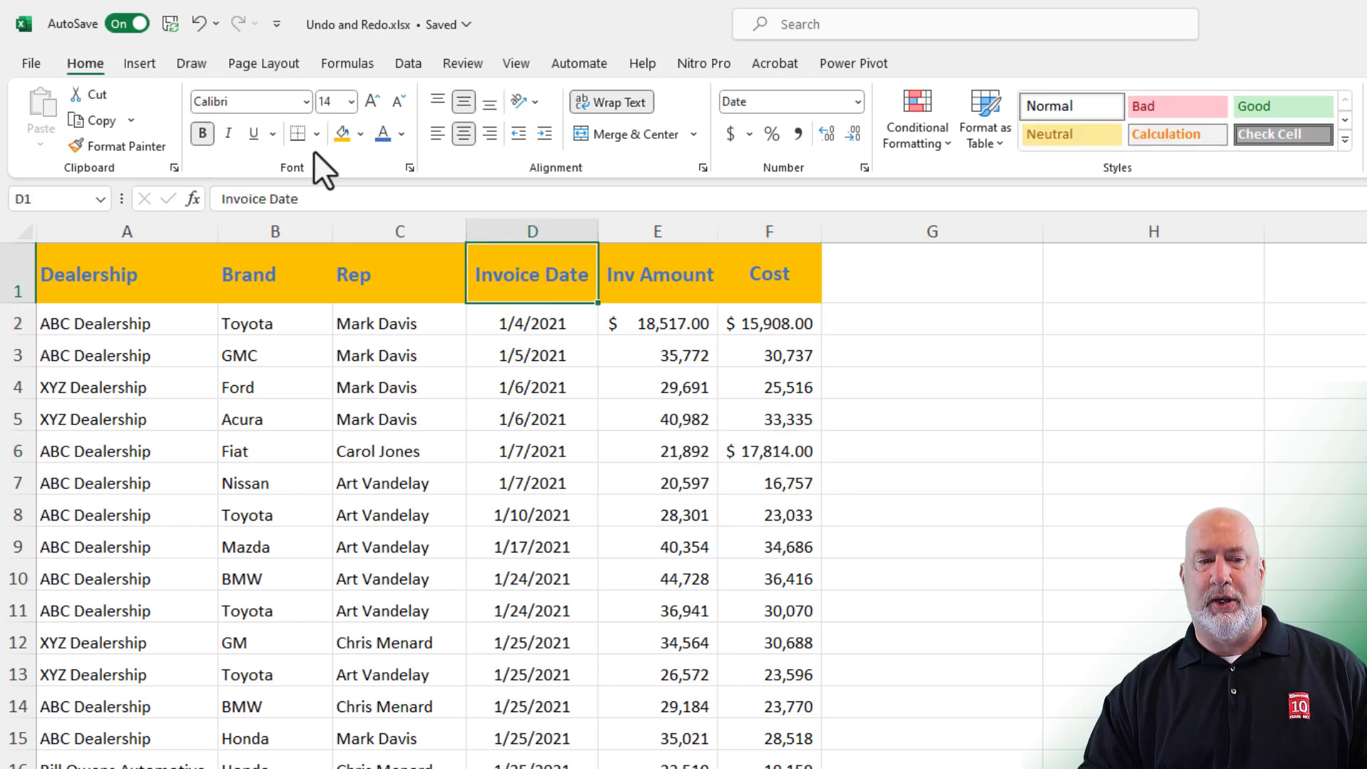
Step: Colour the Invoice Date header text in D1 red, then select A1
{"action": "left_click", "coordinate": [402, 134]}
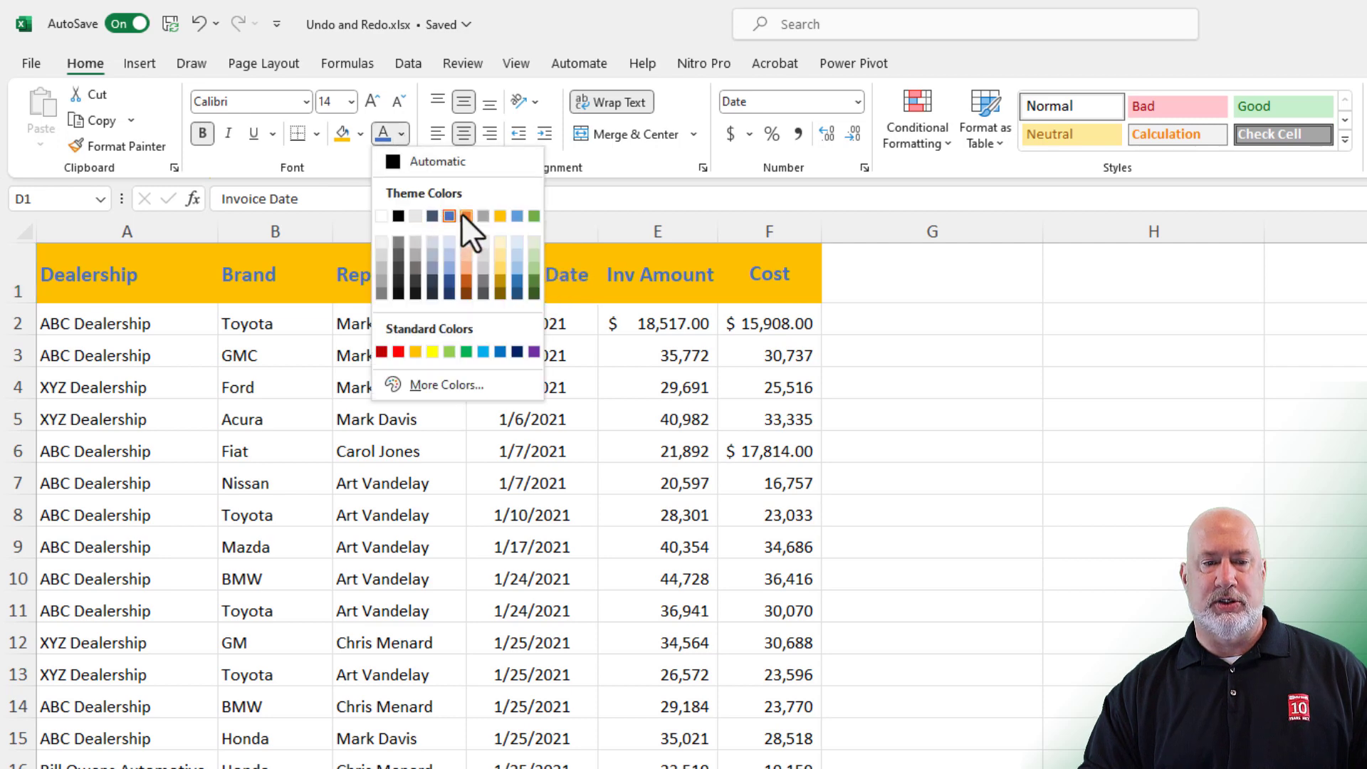
{"action": "left_click", "coordinate": [399, 351]}
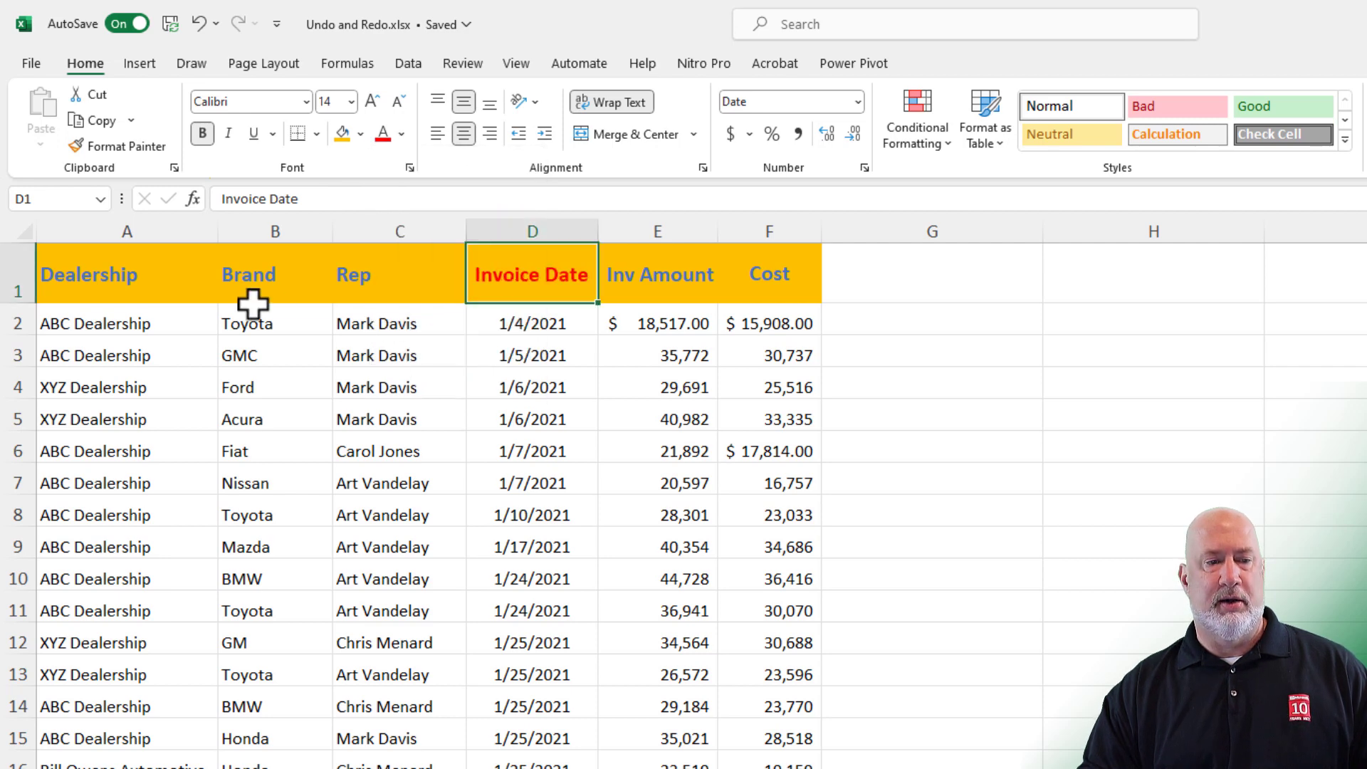
{"action": "left_click", "coordinate": [126, 278]}
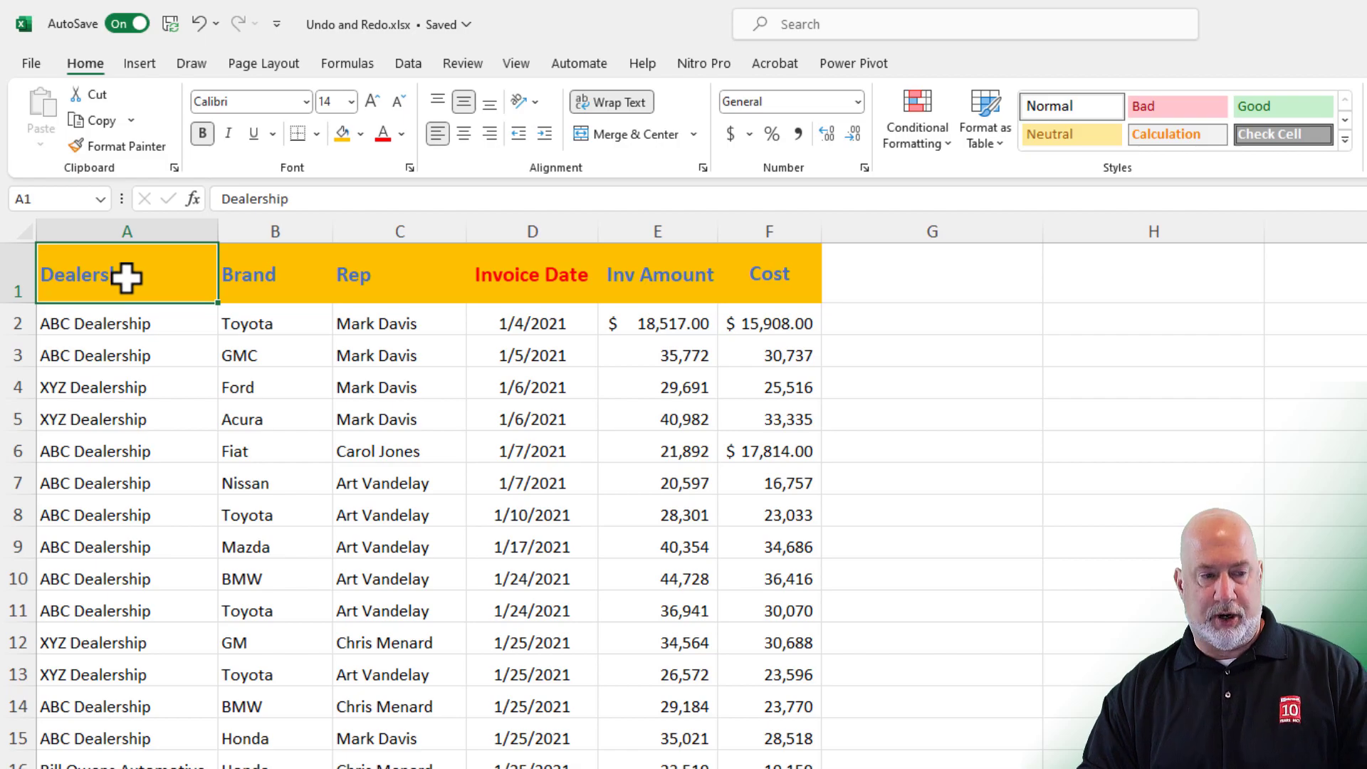